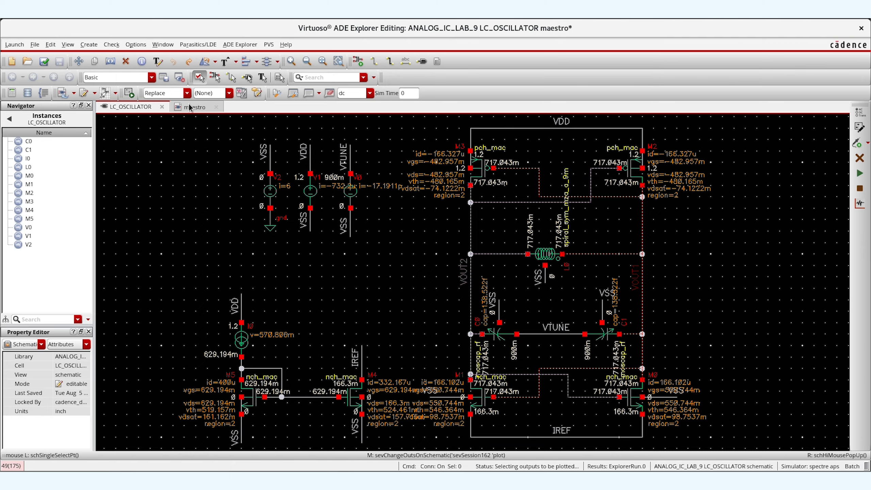
Step: Run the simulation and send the /VOUT2 transient trace to the calculator
{"action": "left_click", "coordinate": [859, 141]}
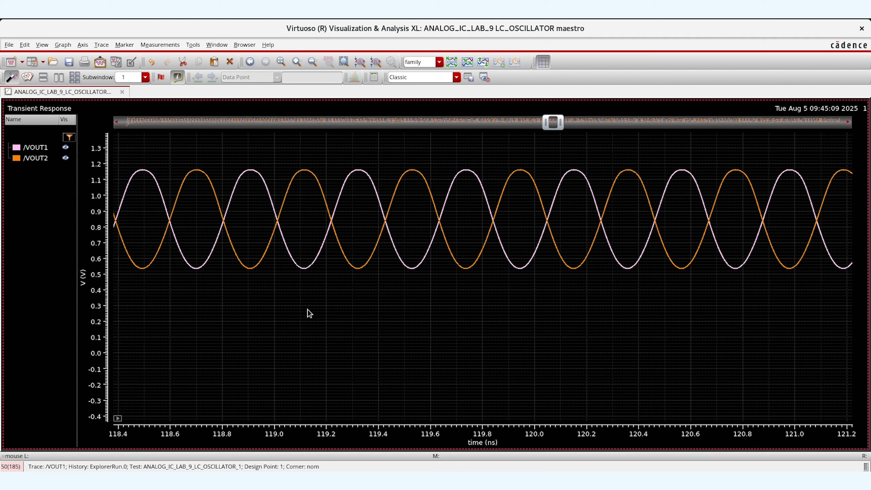
{"action": "left_click", "coordinate": [37, 158]}
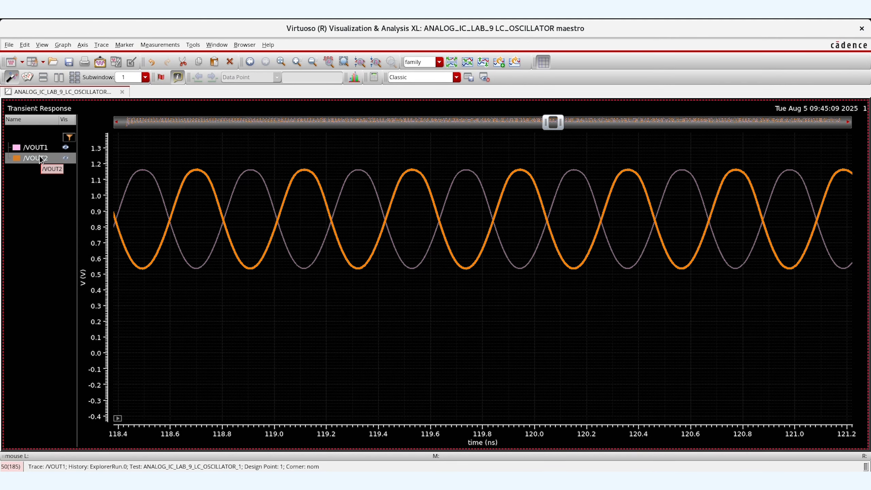
{"action": "right_click", "coordinate": [40, 158]}
{"action": "mouse_move", "coordinate": [102, 302]}
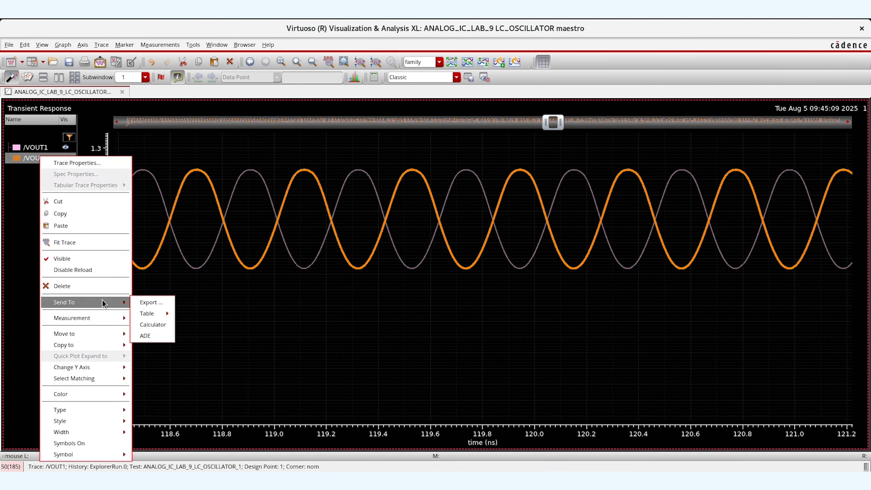
{"action": "left_click", "coordinate": [153, 325]}
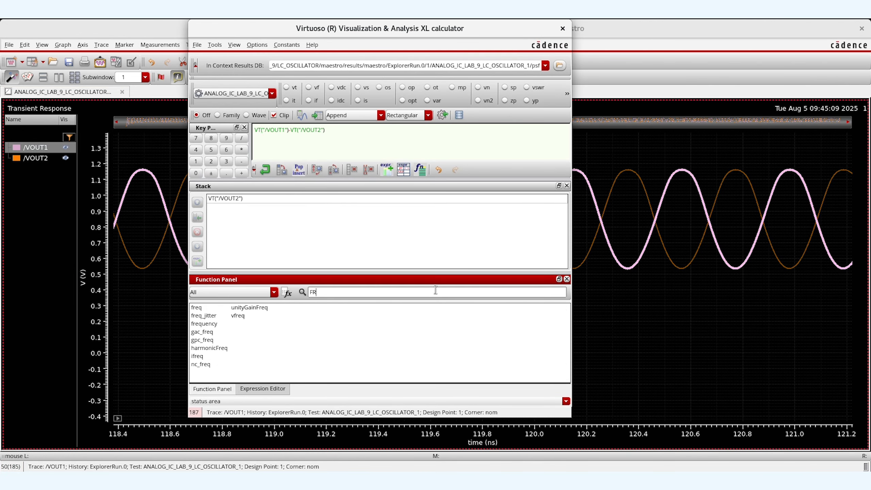
Step: Build the expression frequency((VT("/VOUT1") - VT("/VOUT2"))) in the calculator and name its output FREQ_OSC
{"action": "type", "text": "EQ"}
{"action": "double_click", "coordinate": [211, 324]}
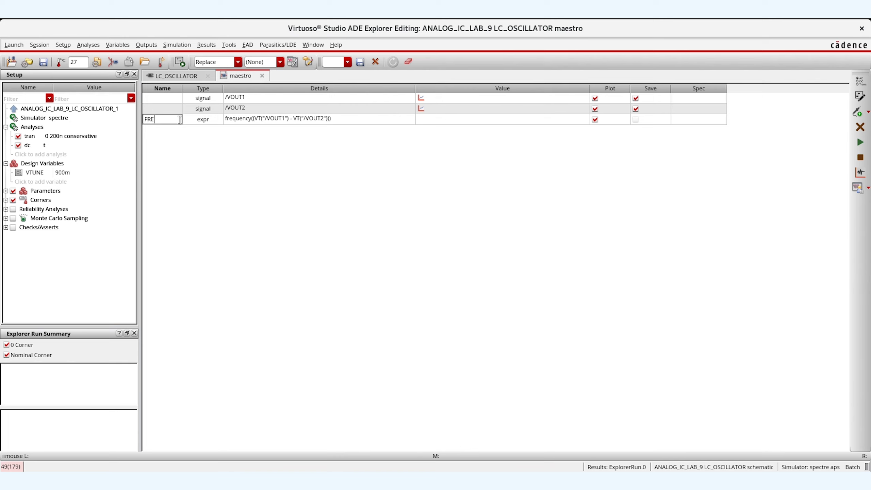
{"action": "type", "text": "OSC"}
{"action": "key", "text": "Return"}
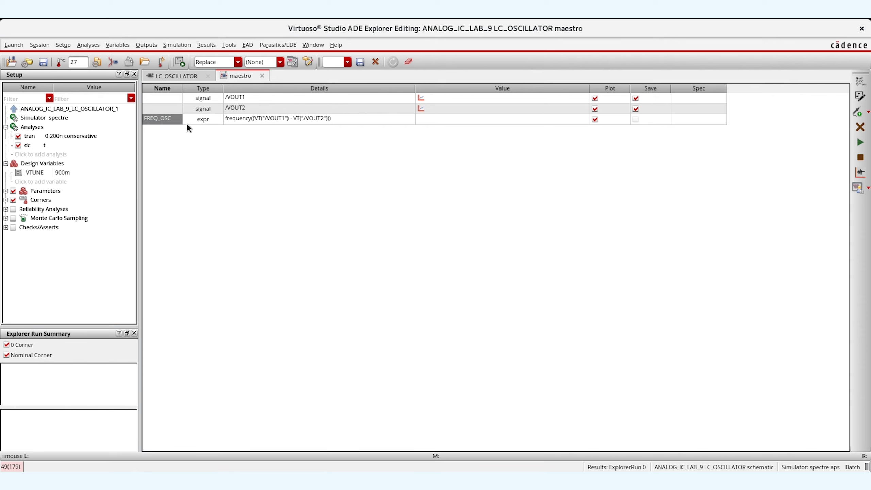
{"action": "left_click", "coordinate": [327, 201]}
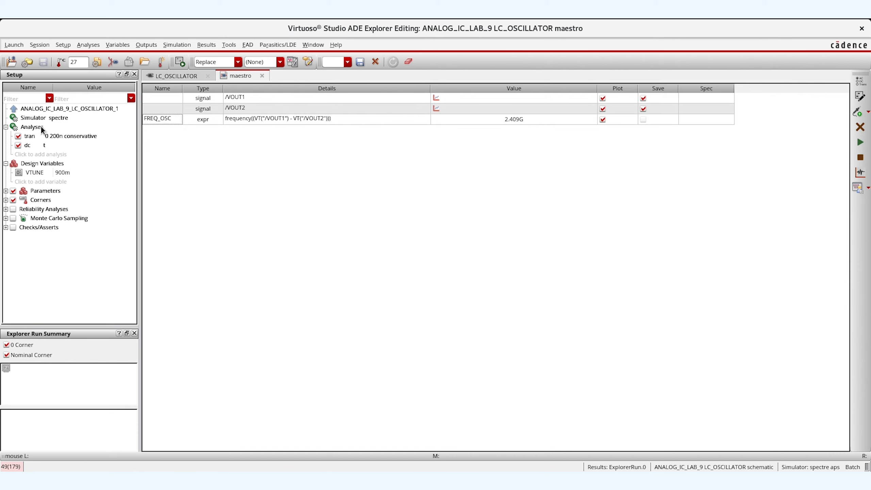
Step: Add a conservative pss analysis with 2.409G beat frequency, 5 harmonics, 50n tstab and oscillator nodes /VOUT1 and /VOUT2
{"action": "left_click", "coordinate": [30, 155]}
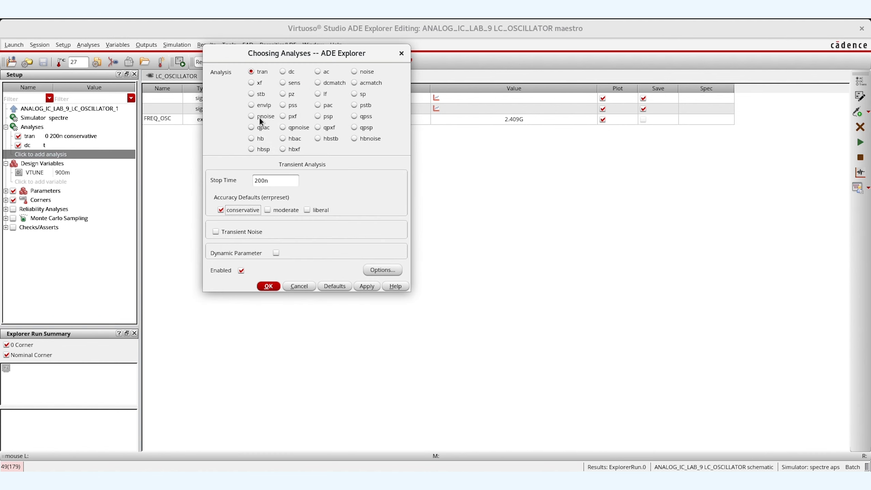
{"action": "left_click", "coordinate": [282, 105]}
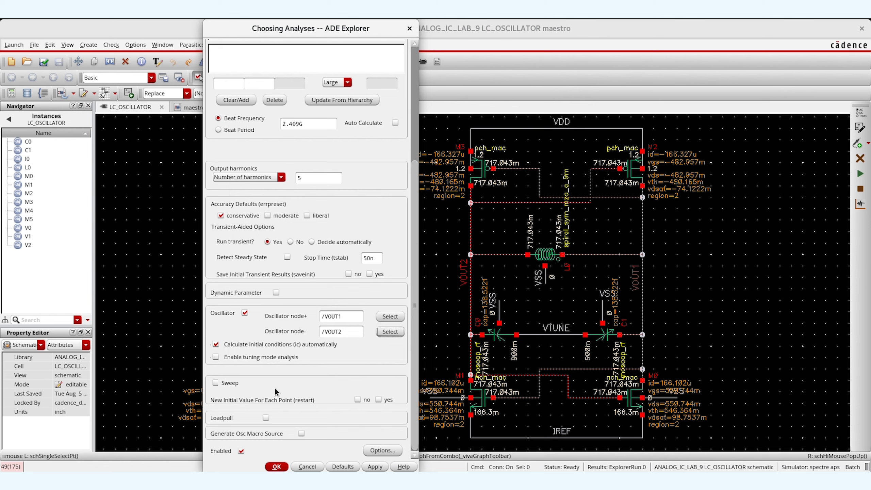
{"action": "left_click", "coordinate": [277, 466]}
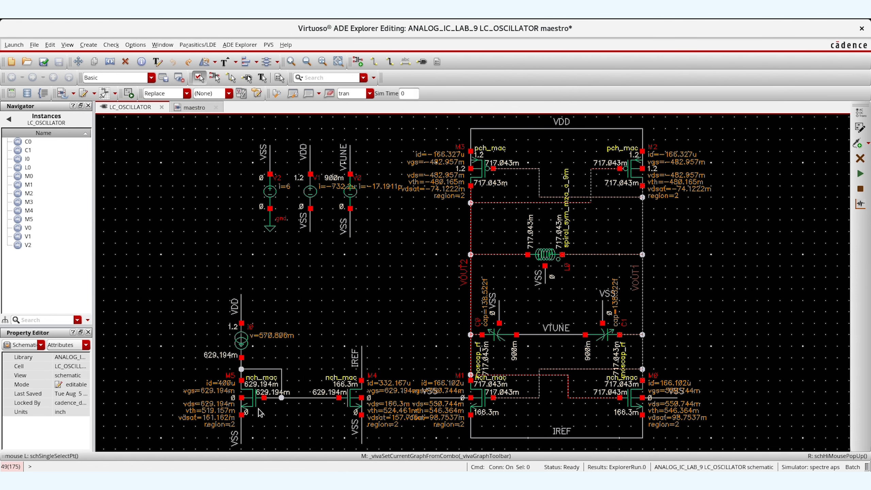
Step: Add a pnoise analysis at relative harmonic 1, logarithmic 1K to 10M, 101 points per decade, fullspectrum, output nodes /VOUT1 and /VOUT2
{"action": "left_click", "coordinate": [191, 108]}
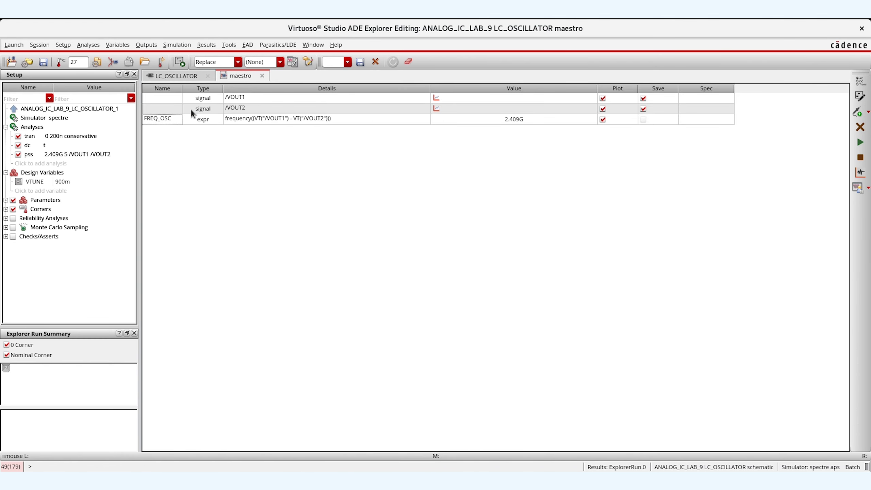
{"action": "left_click", "coordinate": [49, 163]}
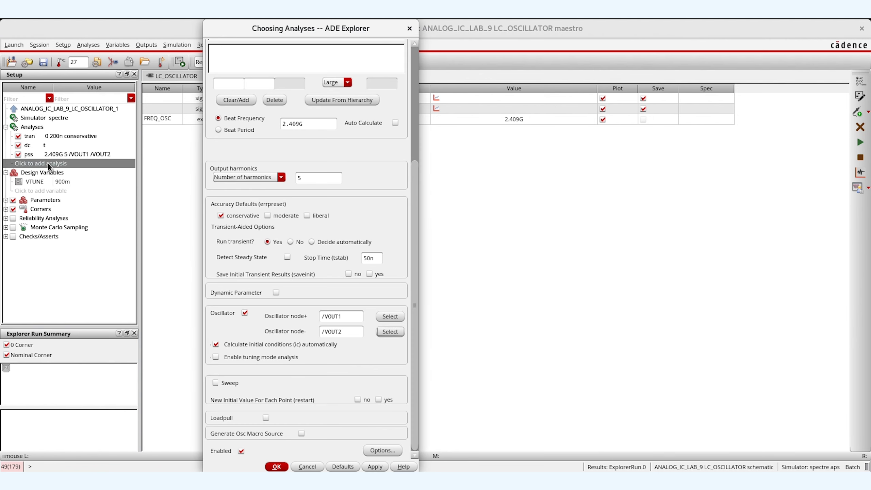
{"action": "left_click_drag", "start_coordinate": [413, 202], "coordinate": [409, 79]}
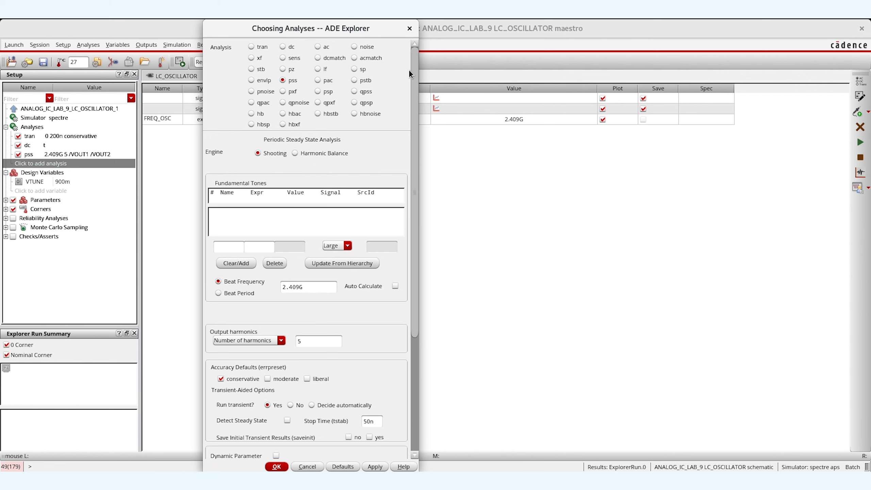
{"action": "left_click", "coordinate": [251, 91]}
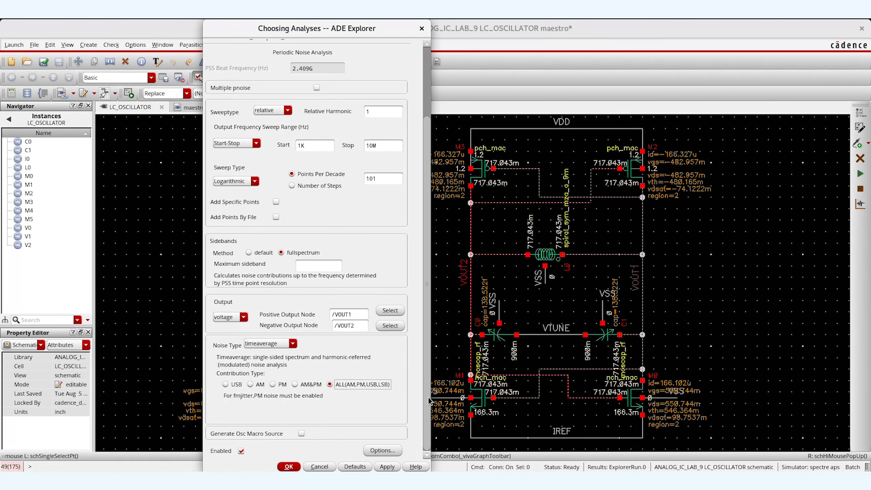
{"action": "left_click", "coordinate": [288, 466]}
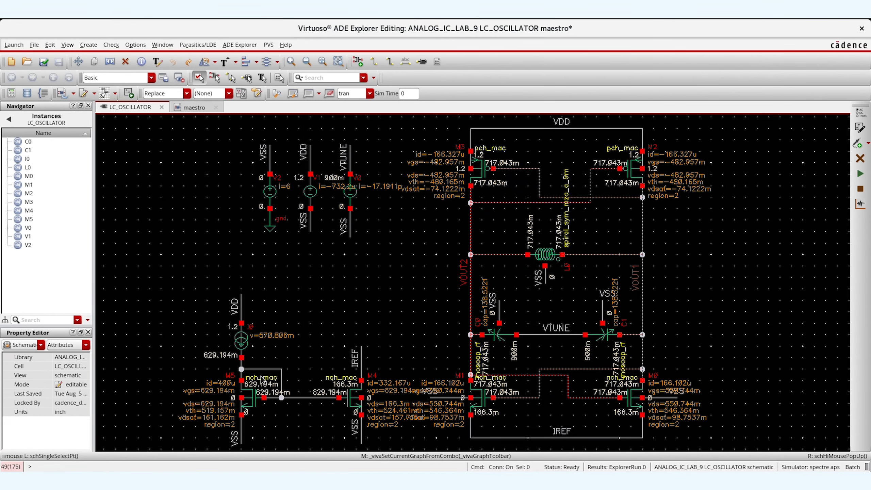
Step: Leave only the pss analysis enabled with output plotting off, and run the simulation
{"action": "left_click", "coordinate": [197, 108]}
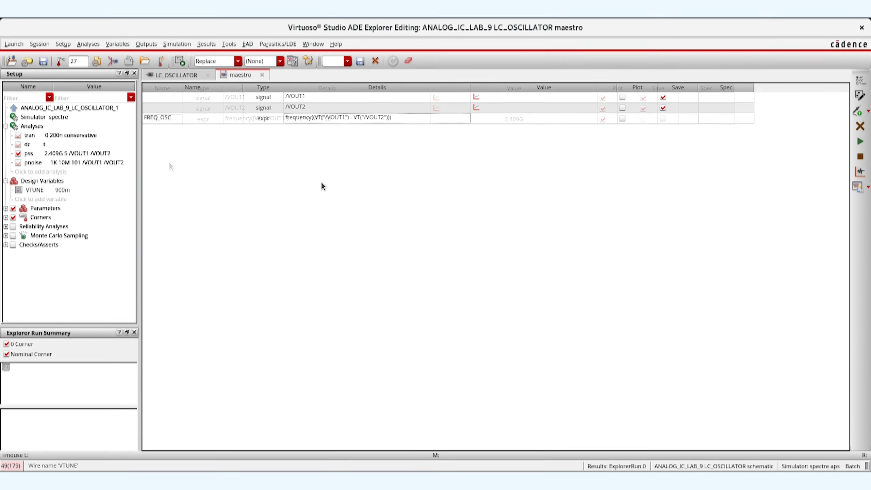
{"action": "left_click", "coordinate": [18, 154]}
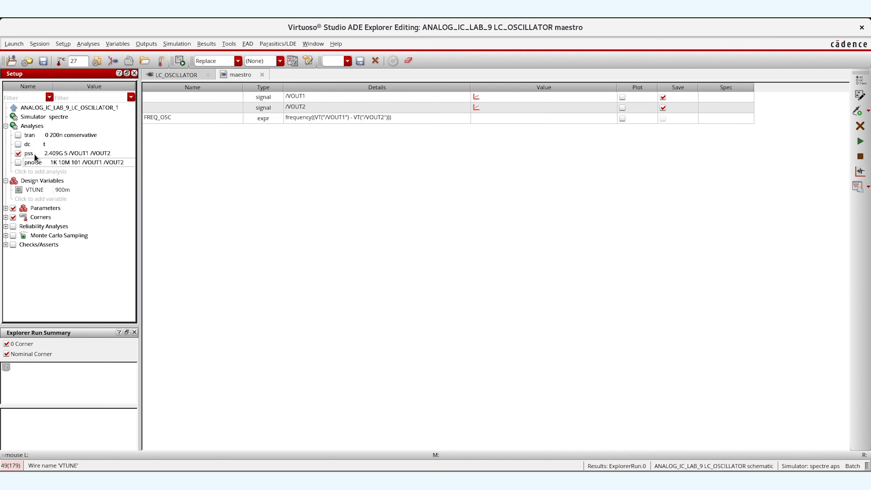
{"action": "left_click", "coordinate": [237, 178]}
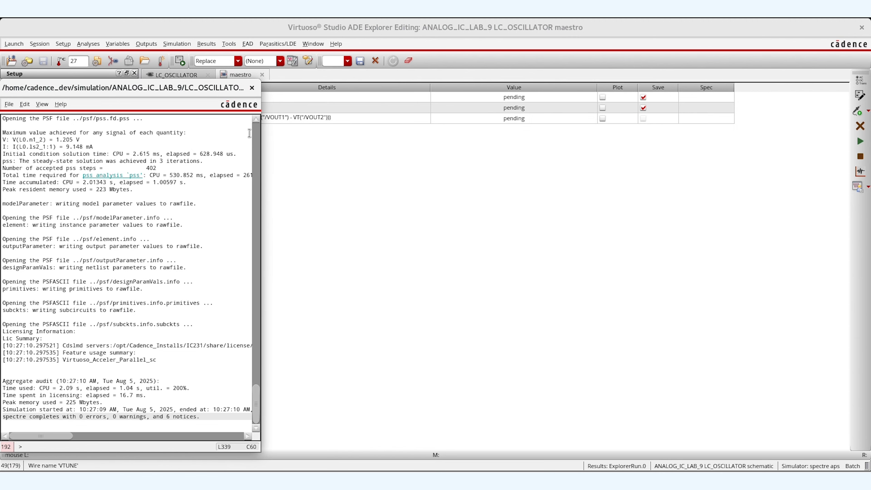
{"action": "left_click", "coordinate": [326, 204]}
Step: Set up a direct plot of the pss Power function for differential nets with a resistance of 50
{"action": "left_click", "coordinate": [207, 44]}
{"action": "mouse_move", "coordinate": [241, 72]}
{"action": "left_click", "coordinate": [310, 72]}
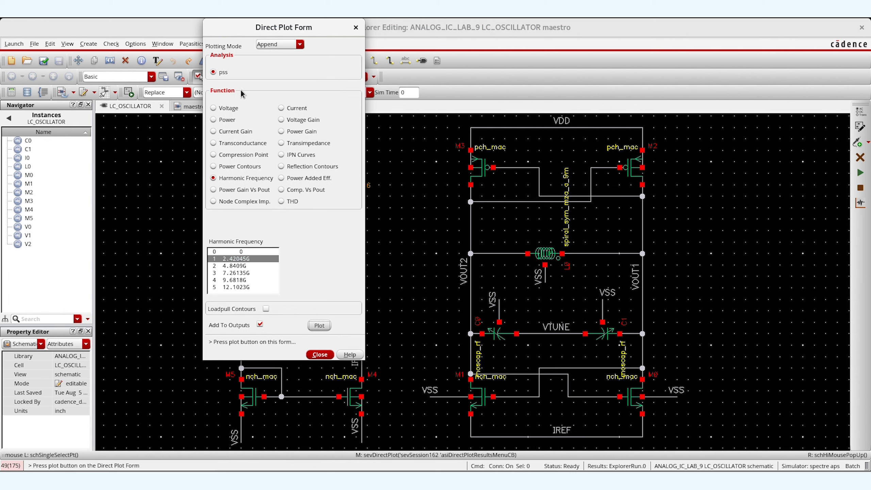
{"action": "left_click", "coordinate": [224, 120]}
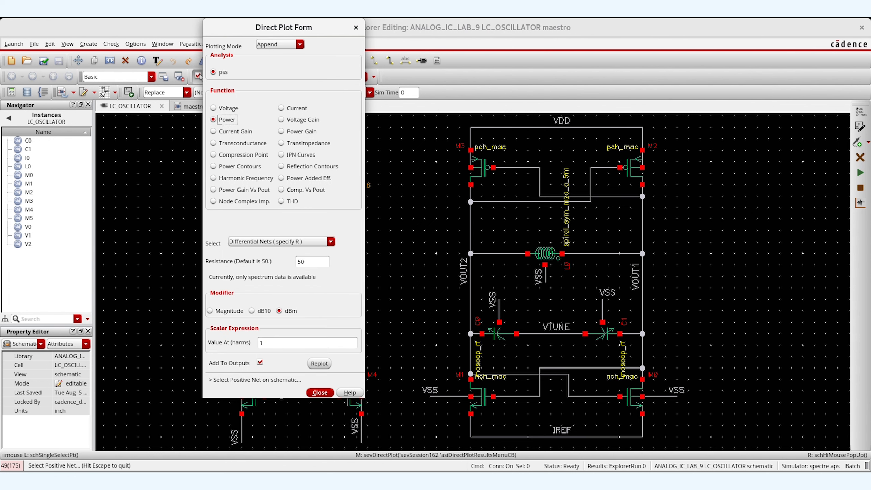
{"action": "left_click", "coordinate": [314, 242]}
{"action": "left_click", "coordinate": [254, 292]}
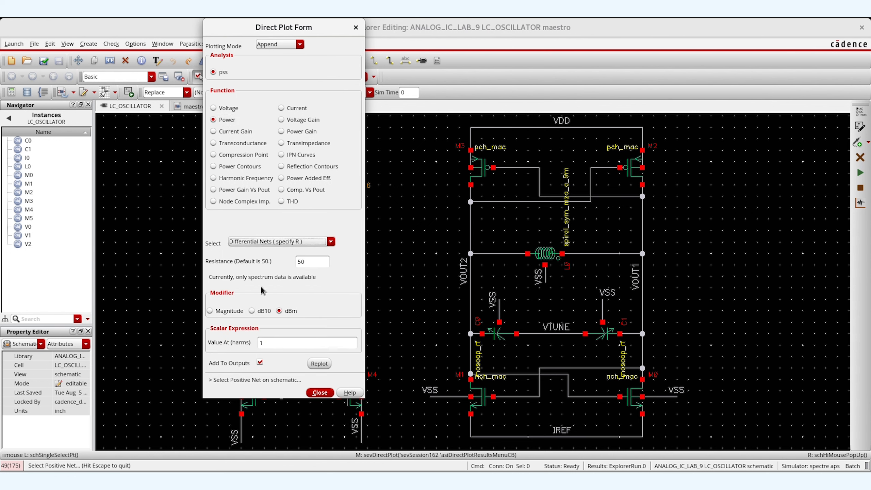
{"action": "double_click", "coordinate": [307, 261]}
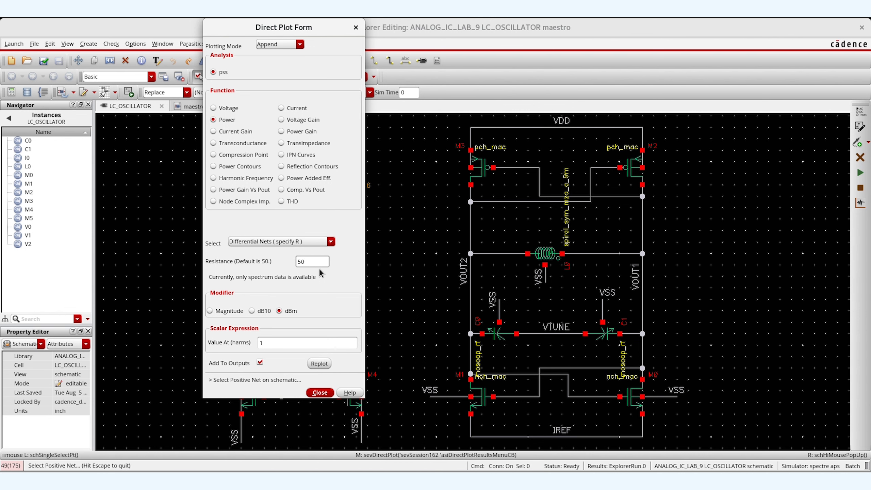
Step: Plot the dBm power at harmonic 1 between nets VOUT1 and VOUT2 and add it to the outputs
{"action": "left_click", "coordinate": [273, 342]}
{"action": "left_click", "coordinate": [279, 311]}
{"action": "left_click", "coordinate": [636, 278]}
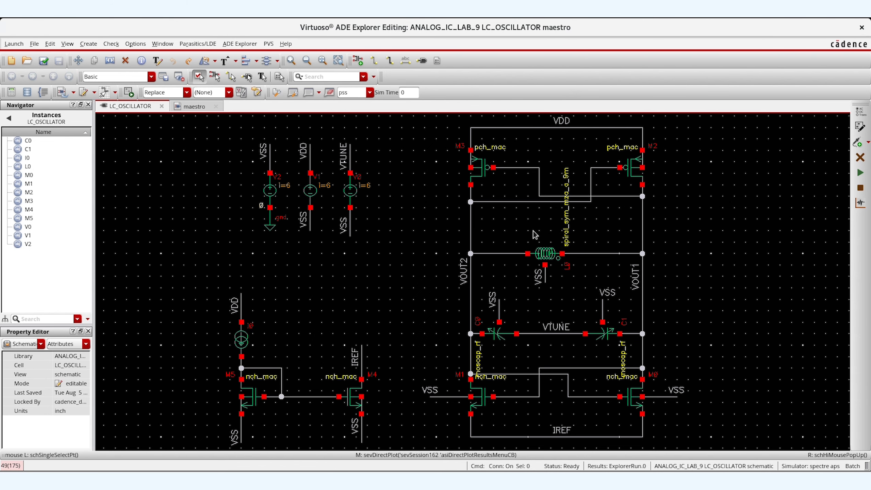
{"action": "left_click", "coordinate": [463, 271]}
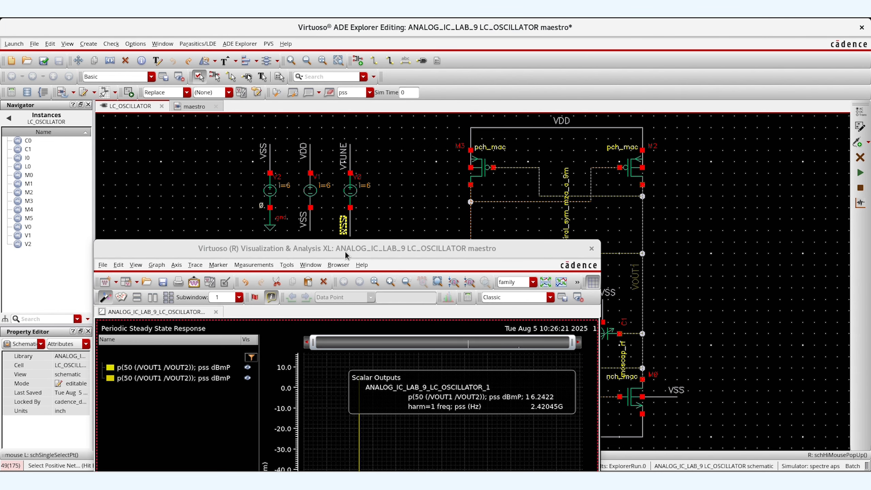
{"action": "left_click", "coordinate": [358, 29]}
{"action": "left_click", "coordinate": [193, 106]}
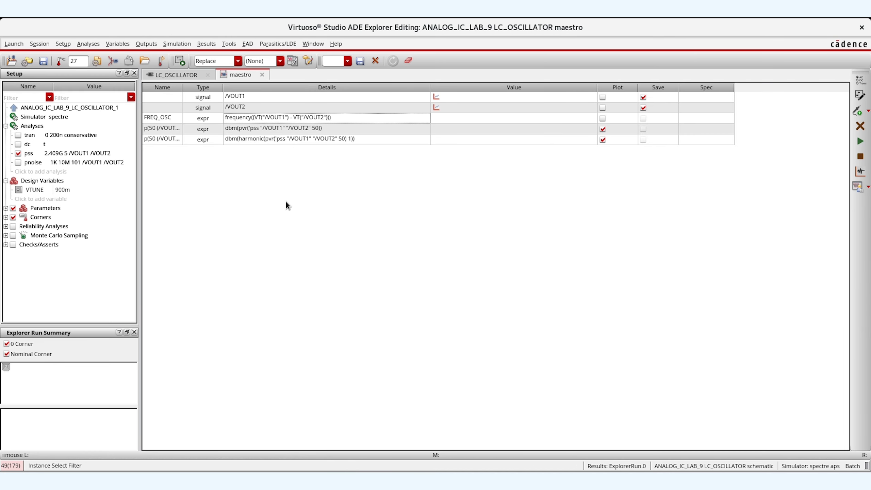
{"action": "left_click", "coordinate": [270, 139]}
{"action": "left_click", "coordinate": [300, 128]}
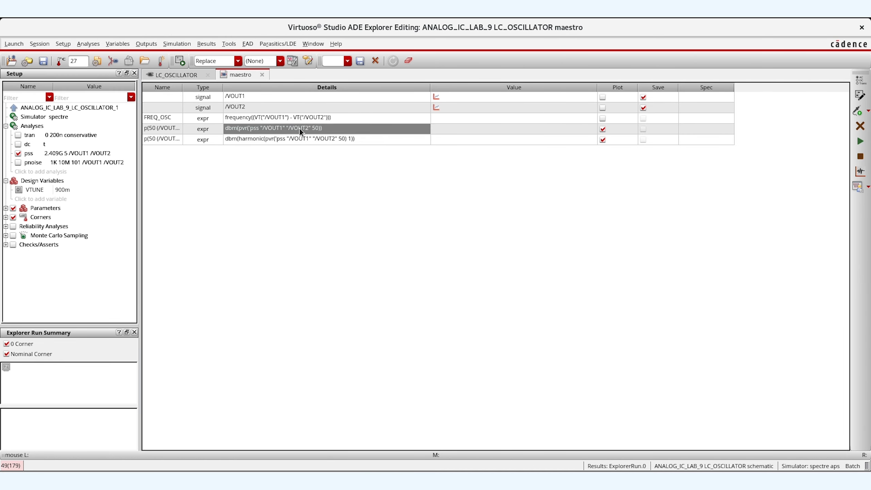
{"action": "left_click", "coordinate": [251, 165]}
Step: Plot the pss Harmonic Frequency for harmonic 1 and add it to the outputs
{"action": "left_click", "coordinate": [207, 43]}
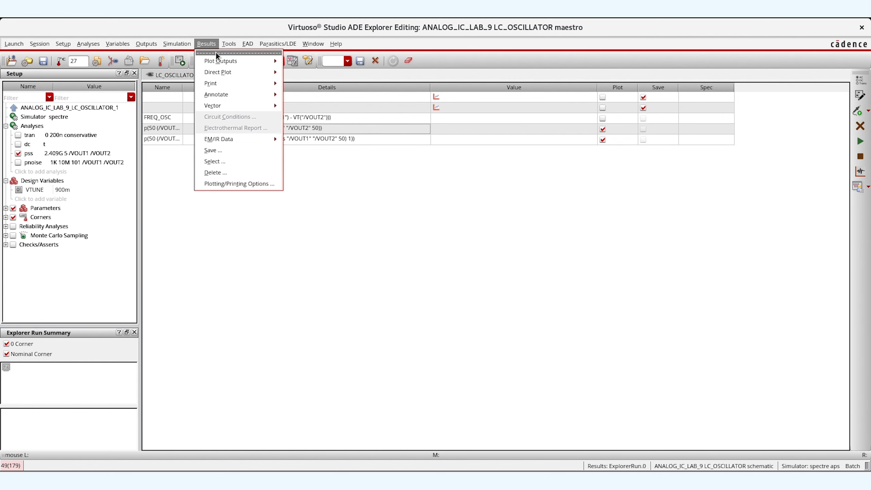
{"action": "mouse_move", "coordinate": [224, 71]}
{"action": "left_click", "coordinate": [293, 73]}
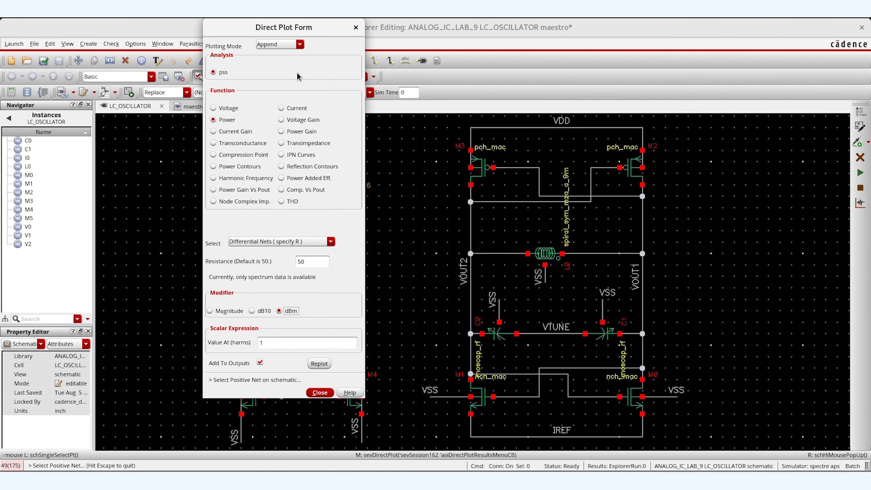
{"action": "left_click", "coordinate": [225, 178]}
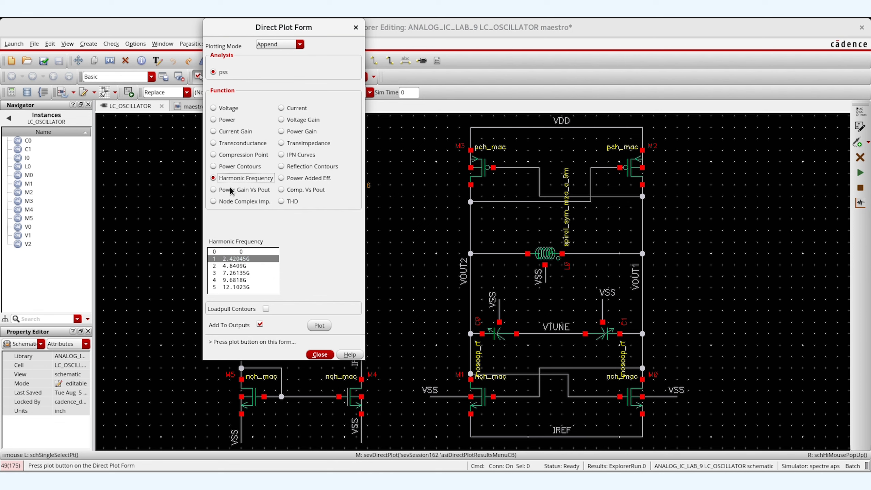
{"action": "left_click", "coordinate": [246, 258]}
{"action": "left_click", "coordinate": [318, 326]}
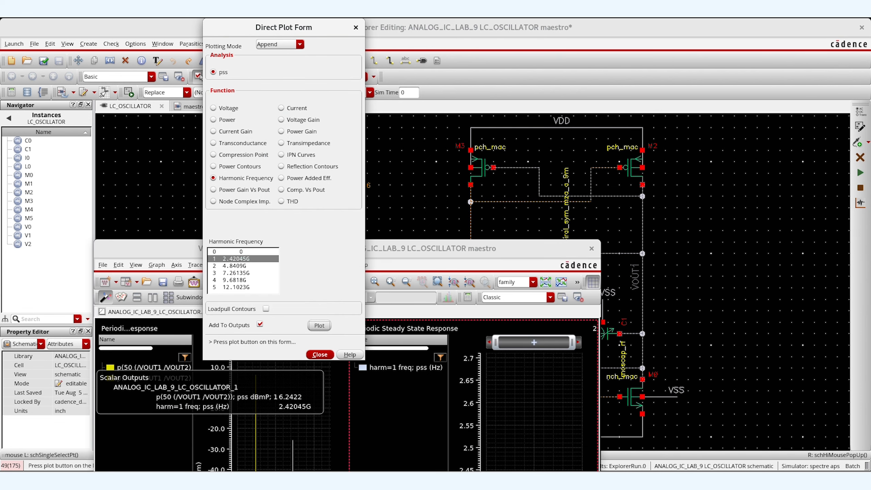
{"action": "left_click", "coordinate": [319, 355]}
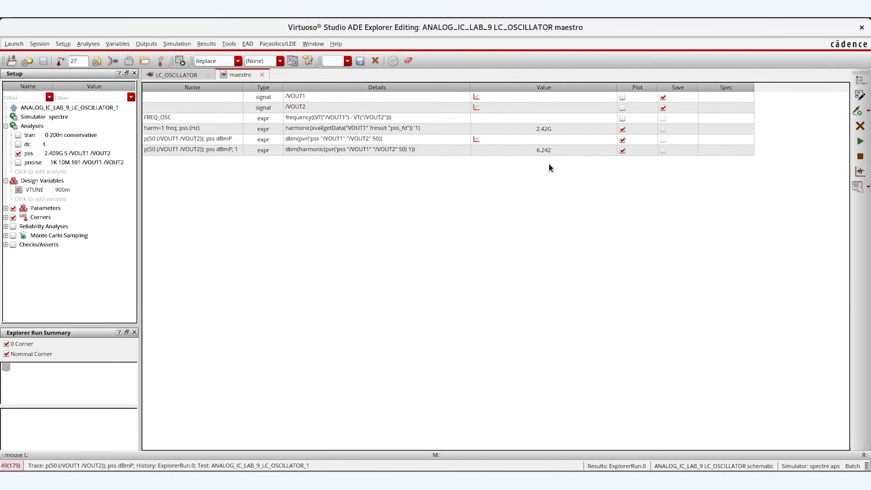
{"action": "left_click", "coordinate": [573, 150]}
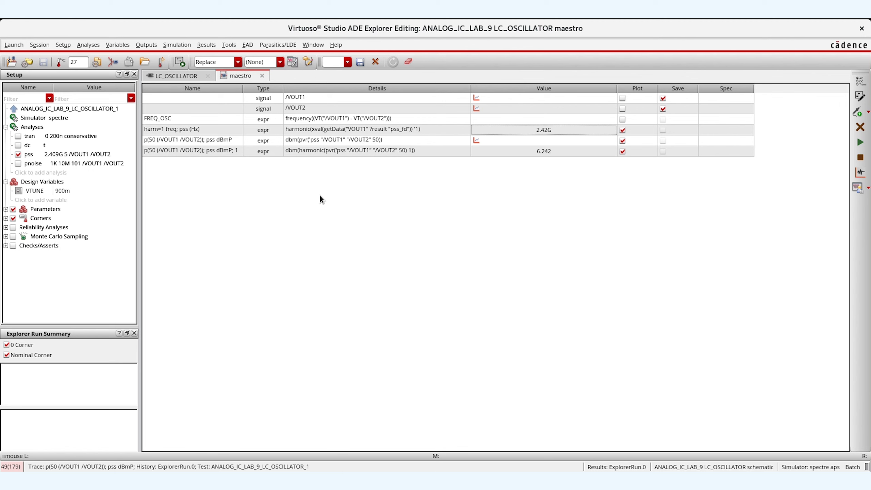
Step: Edit the pss analysis to enable a sweep of the design variable VTUNE
{"action": "right_click", "coordinate": [49, 154]}
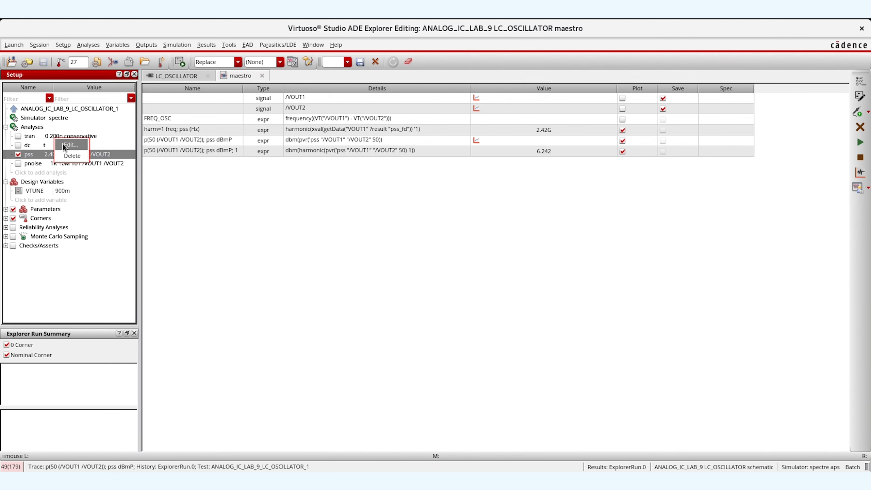
{"action": "left_click", "coordinate": [63, 145]}
{"action": "left_click_drag", "start_coordinate": [415, 197], "coordinate": [413, 313]}
{"action": "left_click", "coordinate": [215, 382]}
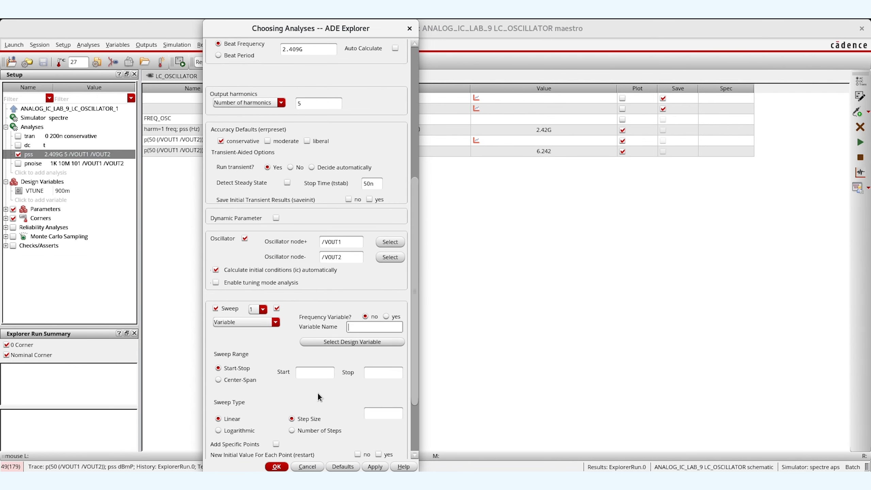
{"action": "left_click", "coordinate": [368, 341]}
{"action": "left_click", "coordinate": [213, 207]}
{"action": "left_click", "coordinate": [312, 403]}
Step: Set the pss sweep of VTUNE from 0 to 1.2 with a linear sweep of 21 steps and apply the analysis
{"action": "left_click", "coordinate": [318, 372]}
{"action": "type", "text": "0"}
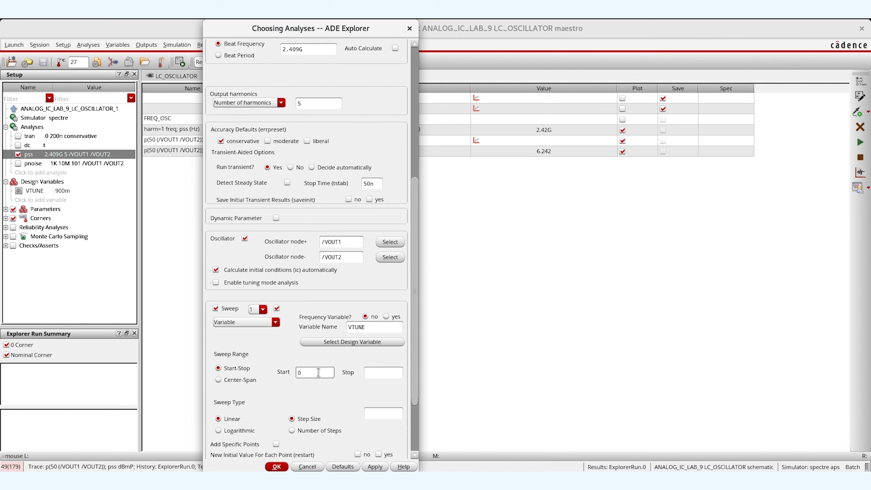
{"action": "left_click", "coordinate": [377, 371]}
{"action": "type", "text": "1.2"}
{"action": "left_click", "coordinate": [366, 414]}
{"action": "scroll", "coordinate": [306, 429], "scroll_direction": "up", "scroll_amount": 10}
{"action": "scroll", "coordinate": [361, 355], "scroll_direction": "down", "scroll_amount": 10}
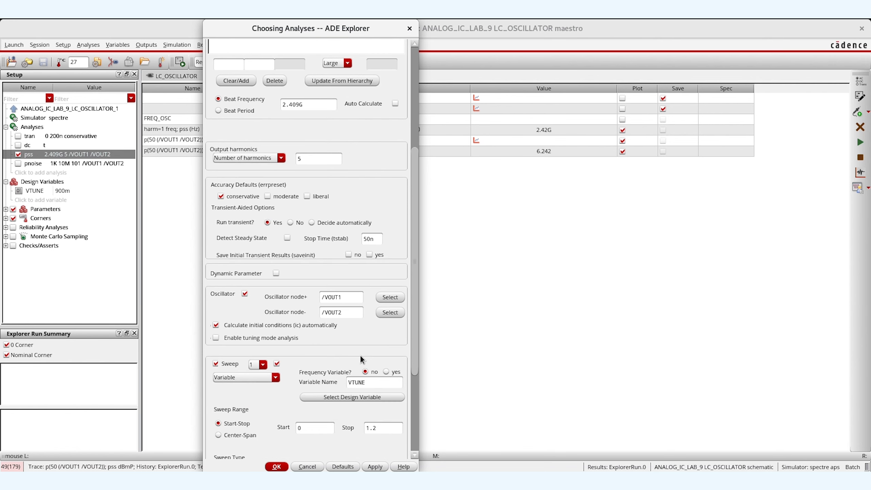
{"action": "type", "text": "21"}
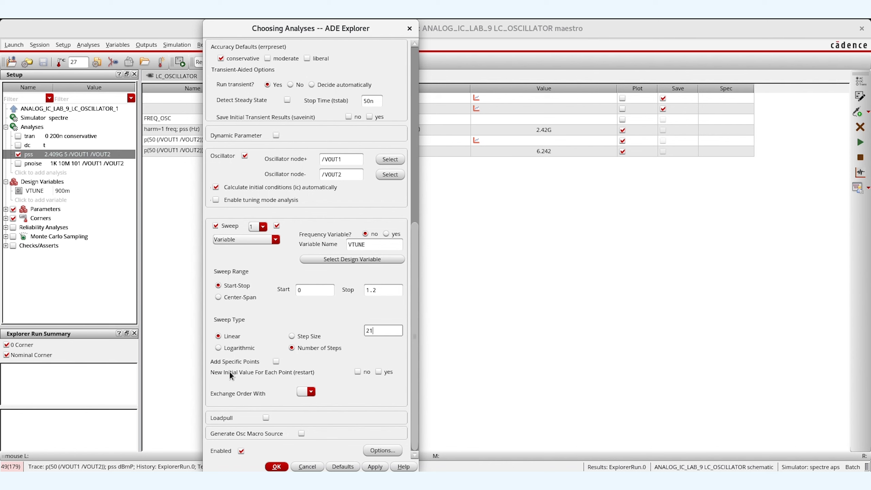
{"action": "left_click", "coordinate": [277, 467]}
Step: Maximise the results graph window and delete the power spectrum subwindow and the harmonic 1 power trace
{"action": "left_click", "coordinate": [281, 215]}
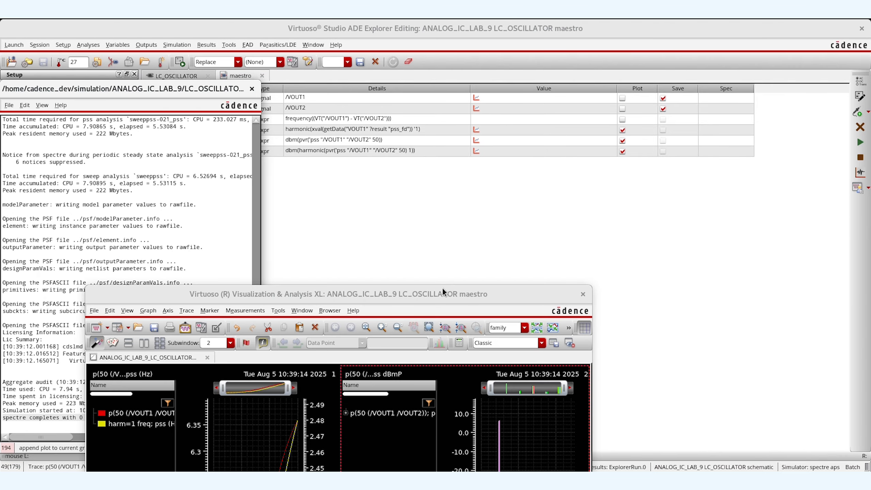
{"action": "double_click", "coordinate": [443, 292]}
{"action": "left_click", "coordinate": [504, 286]}
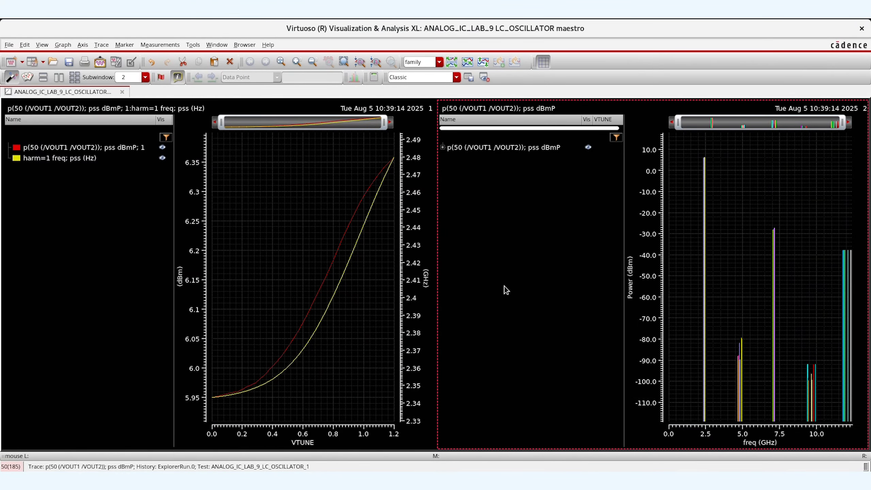
{"action": "key", "text": "Delete"}
{"action": "key", "text": "Return"}
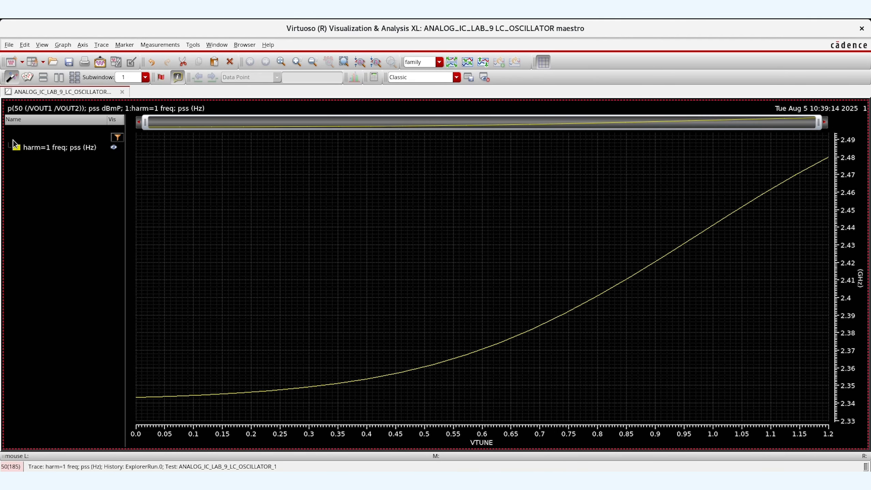
Step: Send the harmonic 1 frequency trace to the calculator, apply the deriv function and append the result to the plot
{"action": "left_click", "coordinate": [35, 150]}
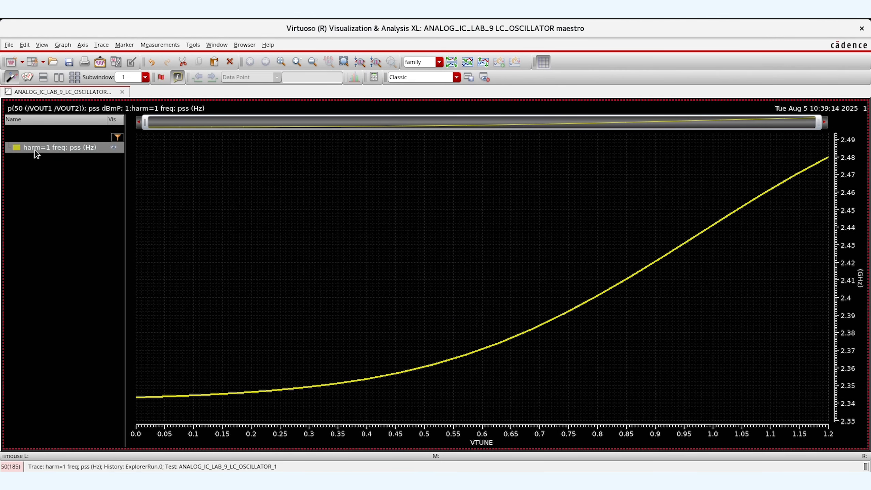
{"action": "right_click", "coordinate": [37, 155]}
{"action": "mouse_move", "coordinate": [104, 297]}
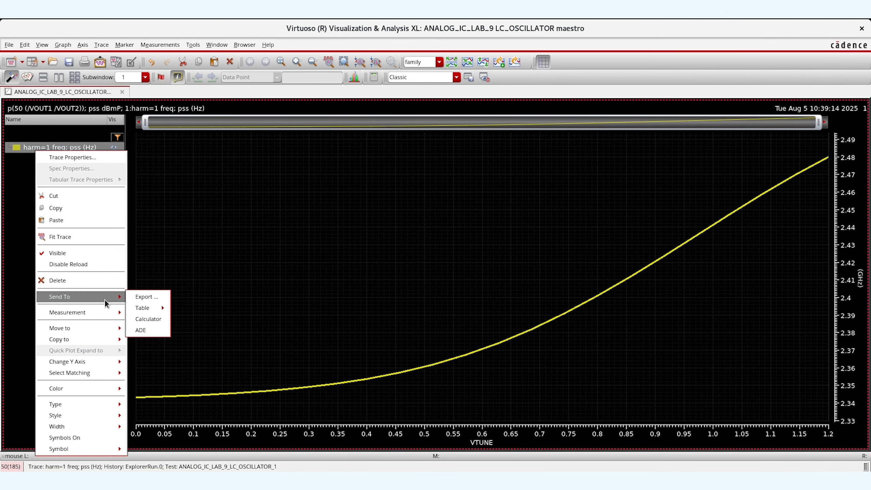
{"action": "left_click", "coordinate": [148, 319]}
{"action": "left_click_drag", "start_coordinate": [417, 130], "coordinate": [238, 132]}
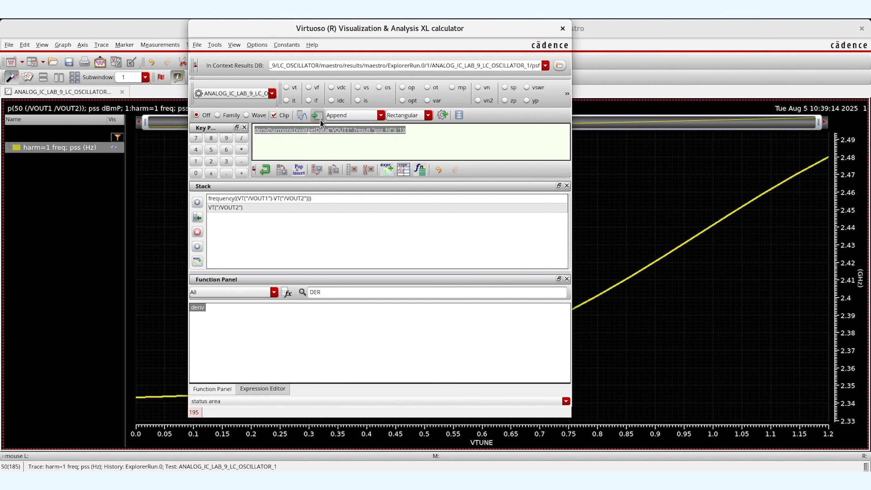
{"action": "left_click", "coordinate": [302, 115]}
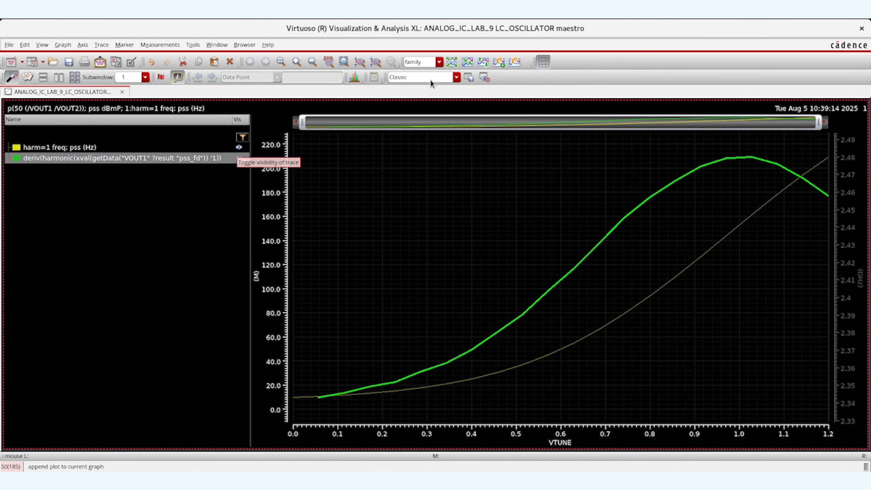
Step: Add the frequency derivative expression to the ADE outputs and name it TUNING_SENSITIVITY
{"action": "type", "text": "TUNING"}
{"action": "type", "text": "_SENSITIVITY"}
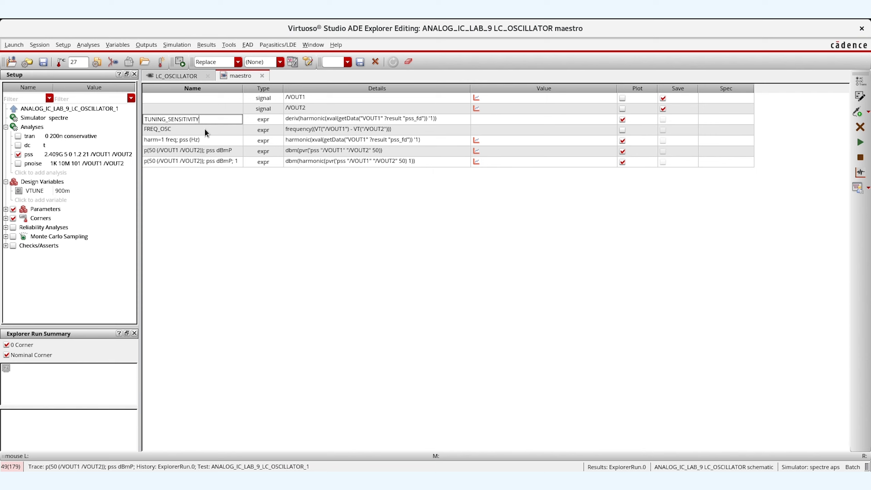
{"action": "left_click", "coordinate": [255, 211]}
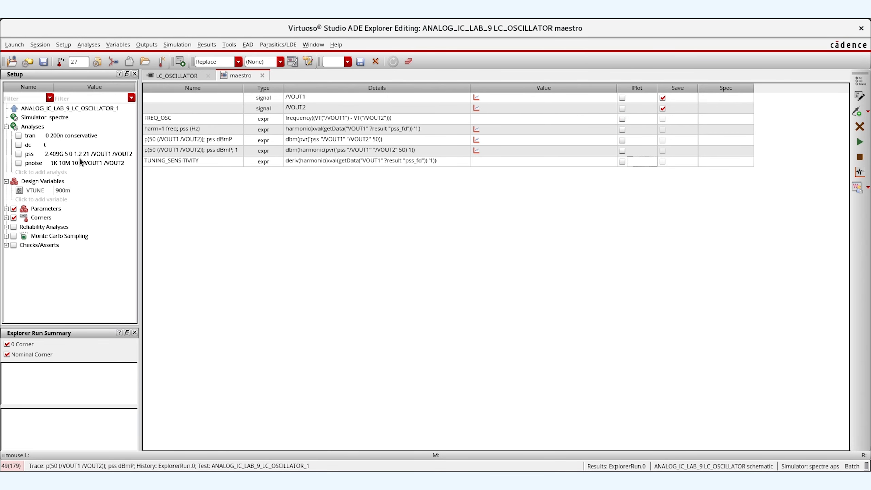
Step: Enable the pss and pnoise analyses and run the simulation
{"action": "left_click", "coordinate": [18, 153]}
{"action": "left_click", "coordinate": [860, 141]}
{"action": "left_click", "coordinate": [18, 163]}
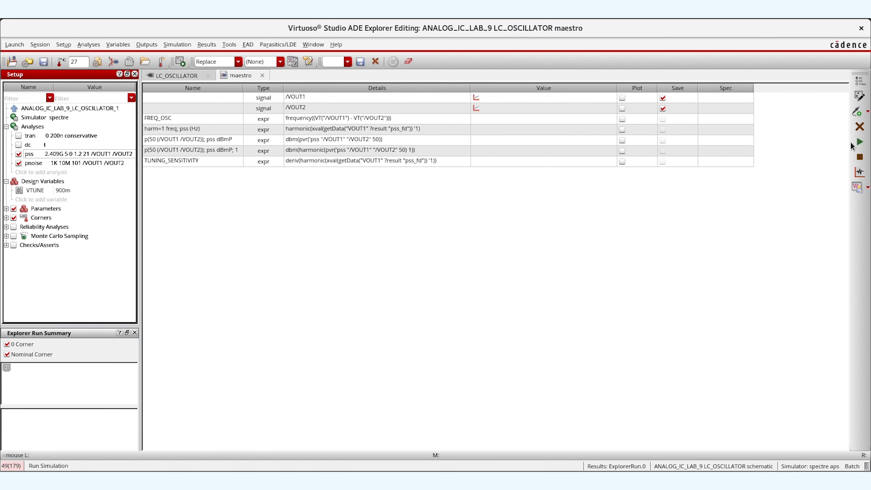
{"action": "left_click", "coordinate": [861, 144]}
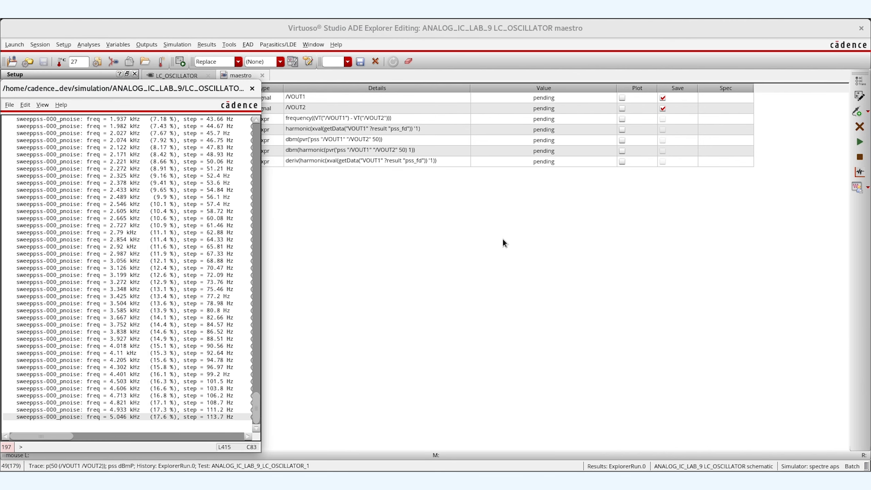
{"action": "left_click", "coordinate": [502, 239]}
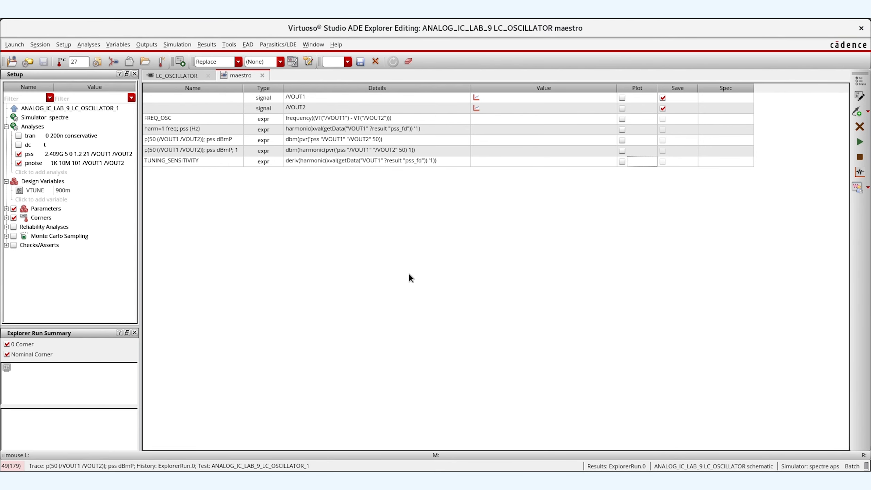
Step: Direct-plot the pnoise PM Output Noise in dBc/Hz, SSB, with a scalar value at 1M, and add it to the outputs
{"action": "left_click", "coordinate": [207, 45]}
{"action": "mouse_move", "coordinate": [220, 72]}
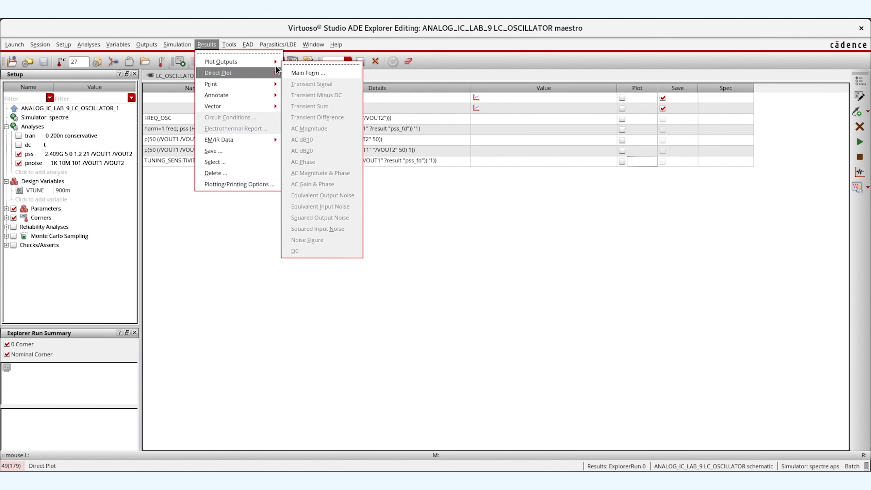
{"action": "left_click", "coordinate": [306, 72]}
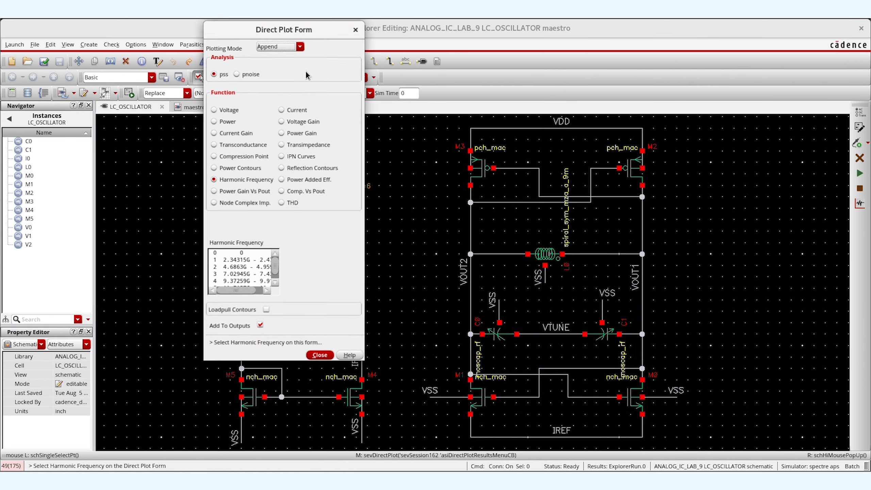
{"action": "left_click", "coordinate": [237, 74]}
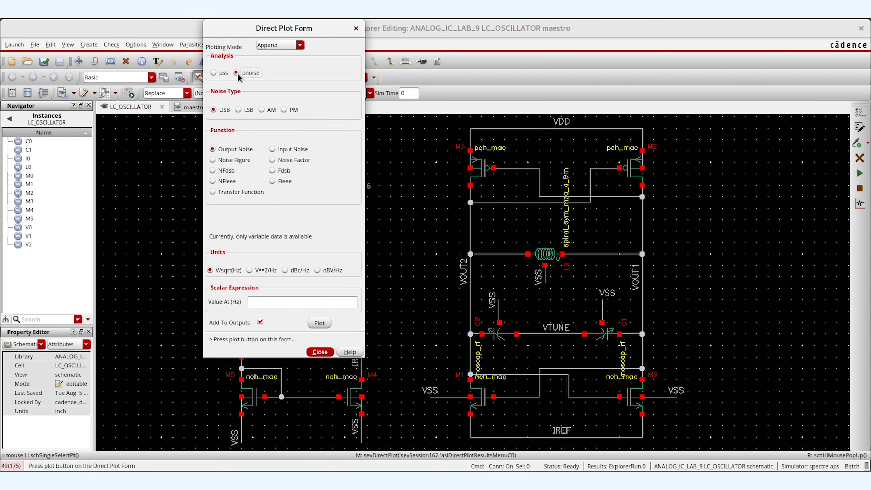
{"action": "left_click", "coordinate": [284, 110]}
{"action": "left_click", "coordinate": [302, 280]}
{"action": "type", "text": "1M"}
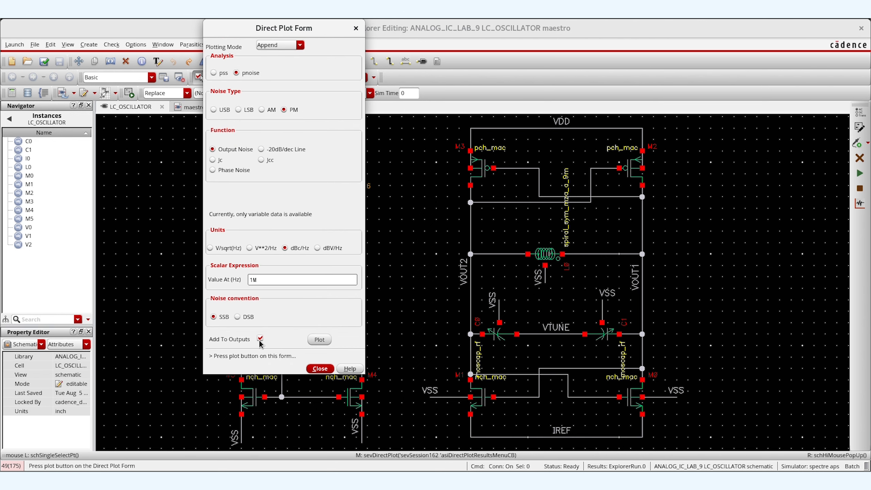
{"action": "left_click", "coordinate": [320, 340]}
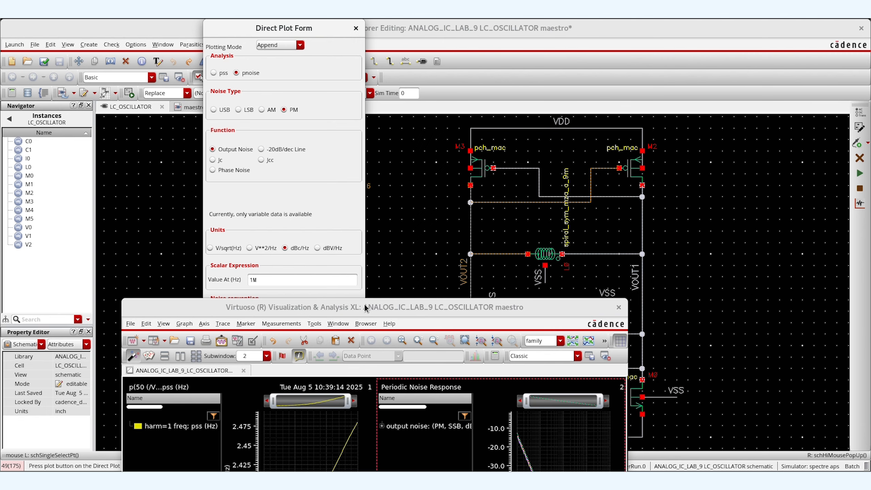
Step: Maximise the graph window and delete the subwindow with the harmonic frequency and derivative curves
{"action": "double_click", "coordinate": [366, 307]}
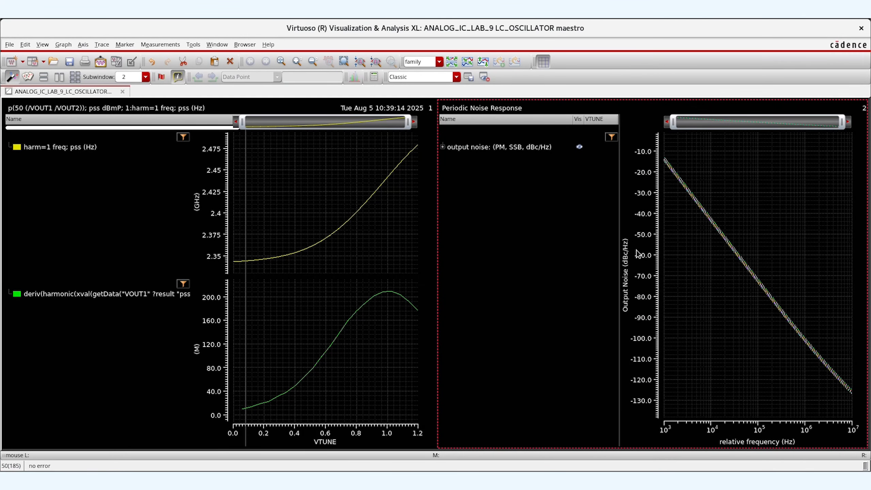
{"action": "left_click", "coordinate": [405, 216]}
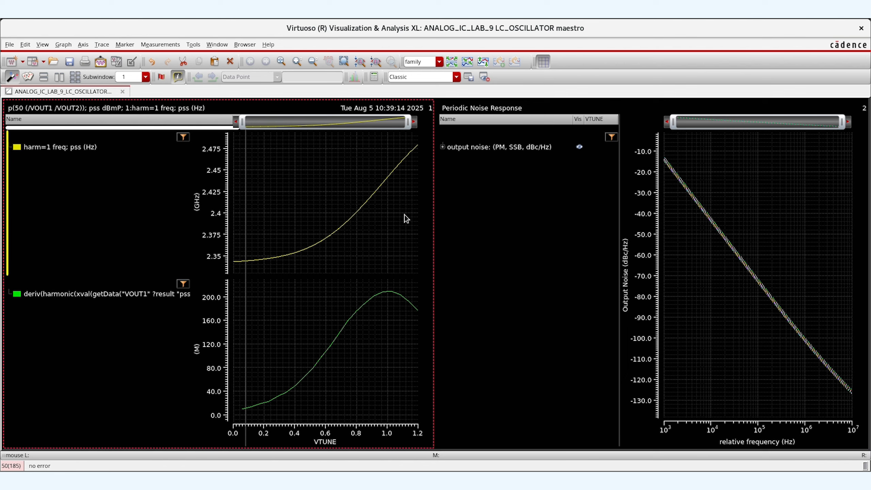
{"action": "key", "text": "Delete"}
{"action": "key", "text": "Return"}
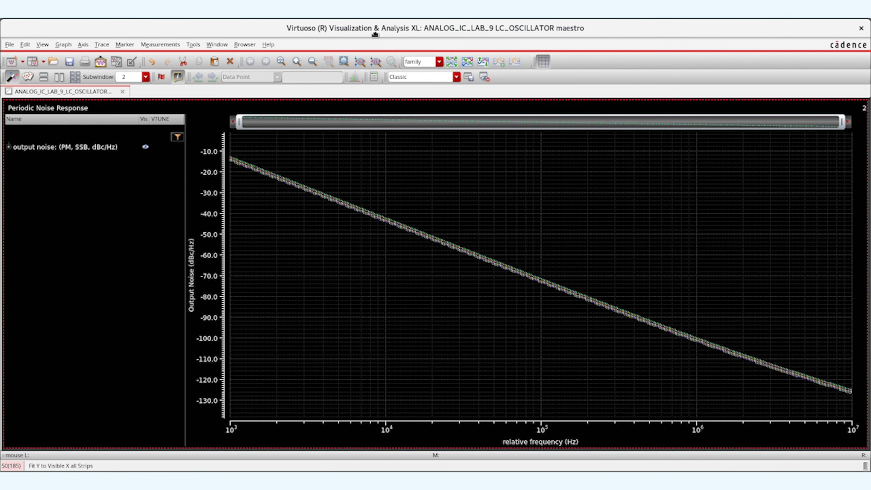